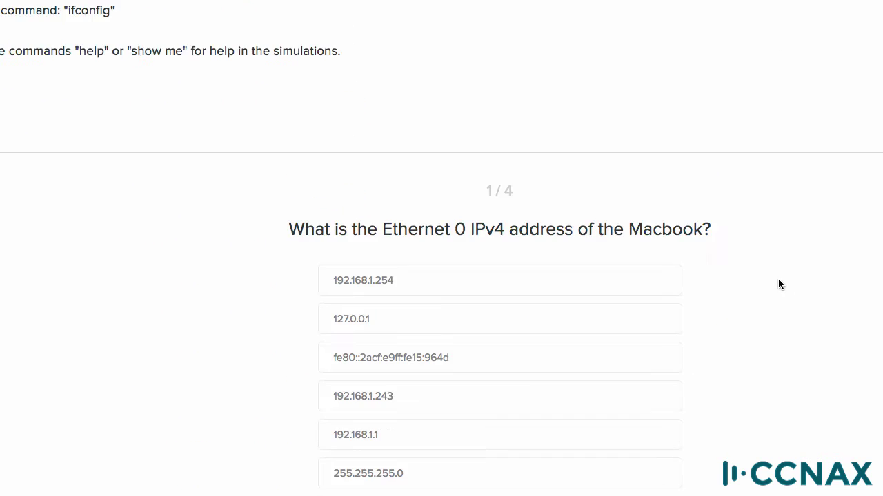
# - Switch to the CCNA Command Memorizer Mac simulation and open Terminal on its simulated desktop
pyautogui.scroll(-2, 777, 285)
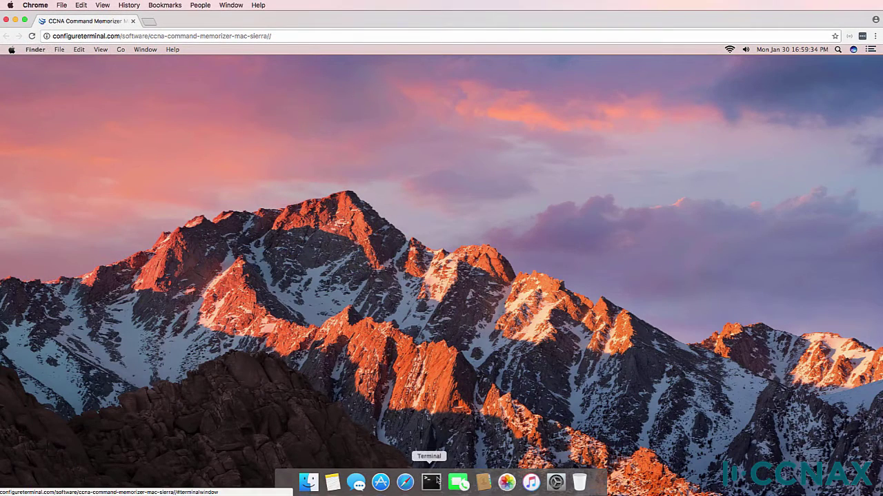
pyautogui.click(435, 481)
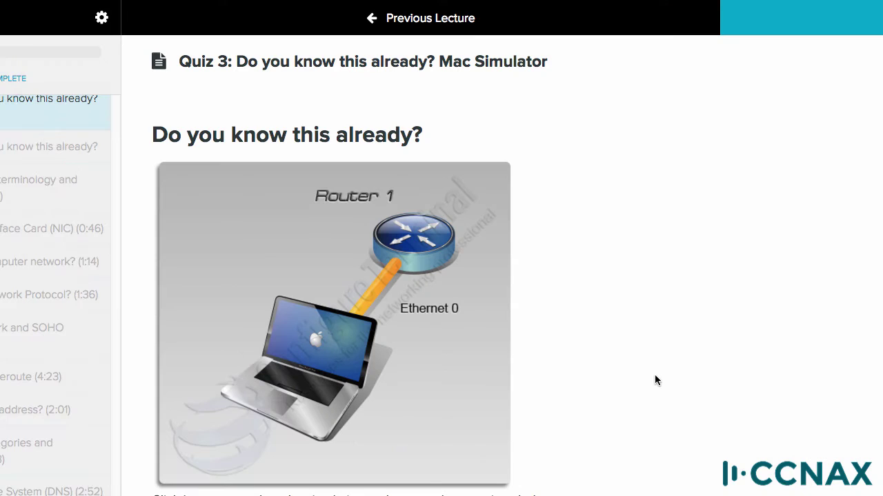
# - Read the quiz's lab instructions, highlighting the Terminal step, the "ifconfig" command and the "help" or "show me" tip
pyautogui.scroll(-5, 655, 378)
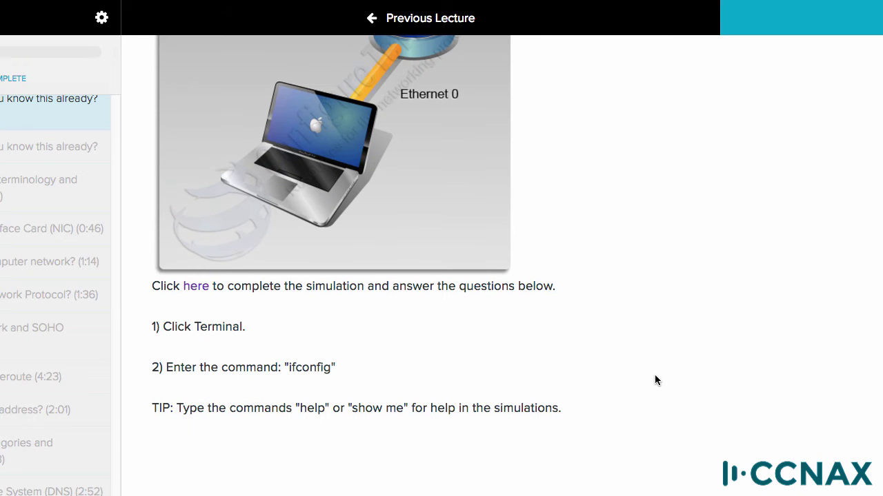
pyautogui.moveTo(162, 327); pyautogui.dragTo(250, 328)
pyautogui.moveTo(289, 367); pyautogui.dragTo(352, 374)
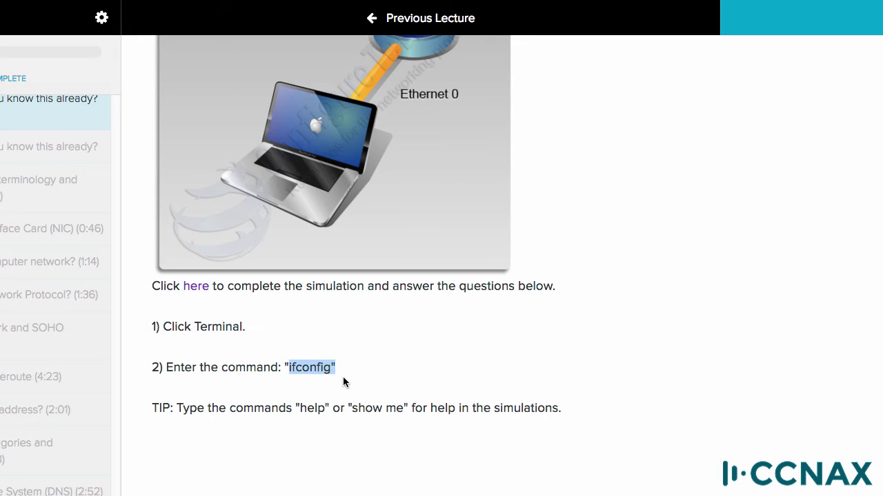
pyautogui.scroll(-1, 344, 382)
pyautogui.moveTo(299, 397); pyautogui.dragTo(406, 402)
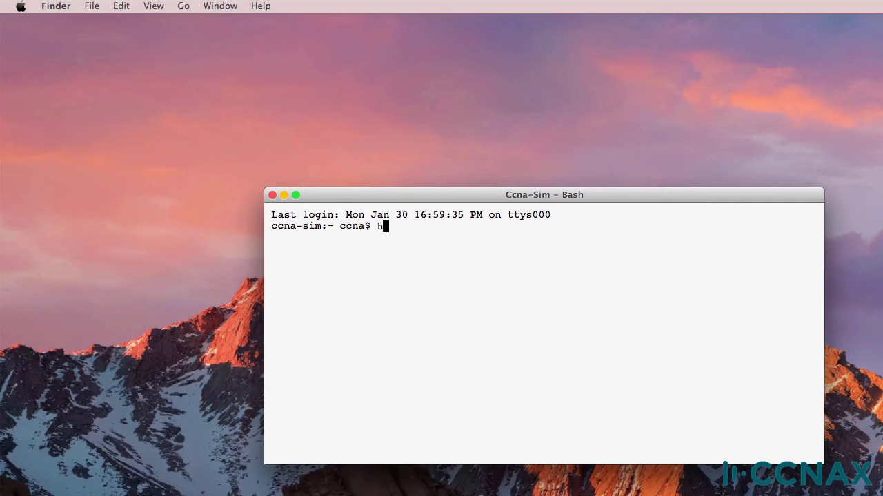
# - Run "help" and "show me" in the simulated Terminal to list the required commands
pyautogui.write('help')
pyautogui.press('Return')
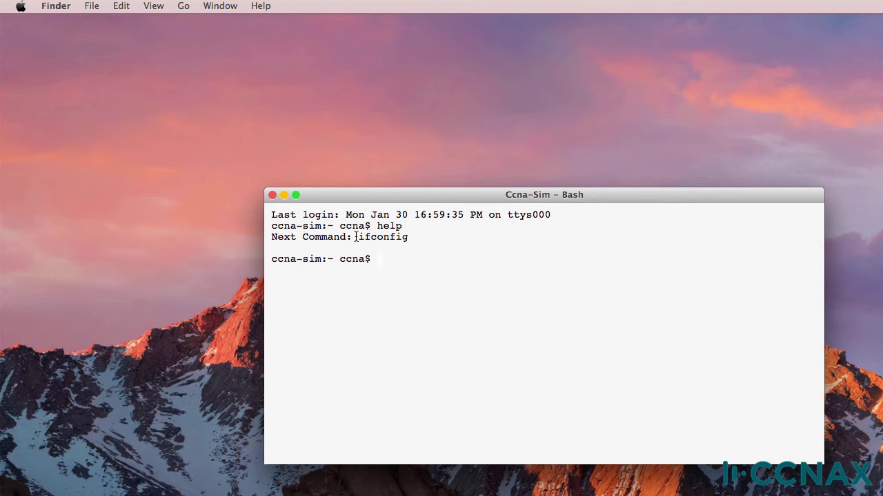
pyautogui.write('showm')
pyautogui.press('BackSpace')
pyautogui.write('me')
pyautogui.press('Return')
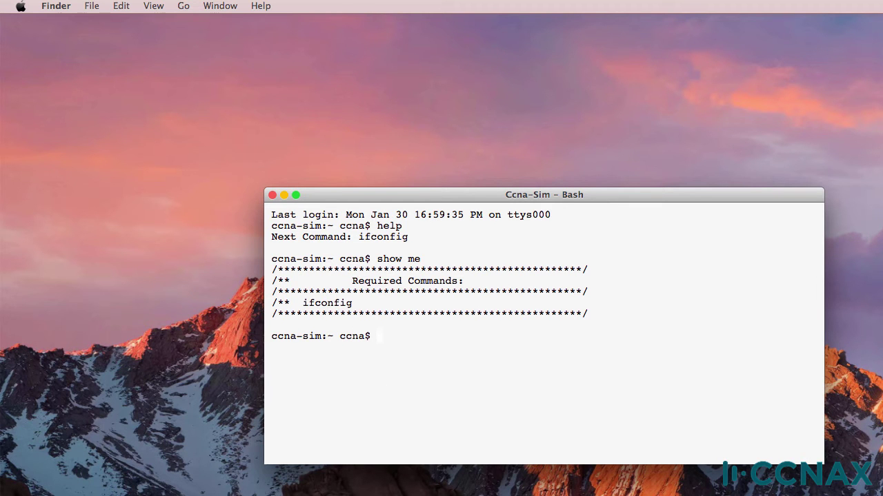
# - Run "ifconfig" in the simulated Terminal and go back to the start of its output
pyautogui.write('ifconfig')
pyautogui.press('Return')
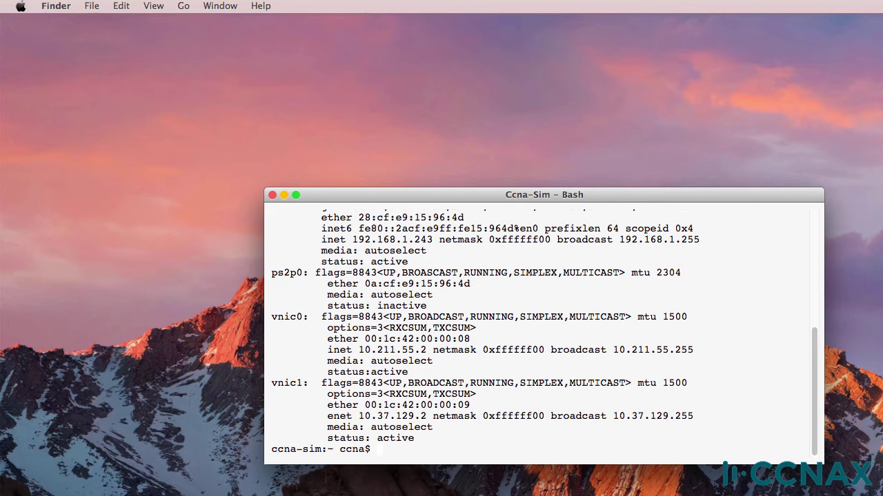
pyautogui.scroll(5, 504, 300)
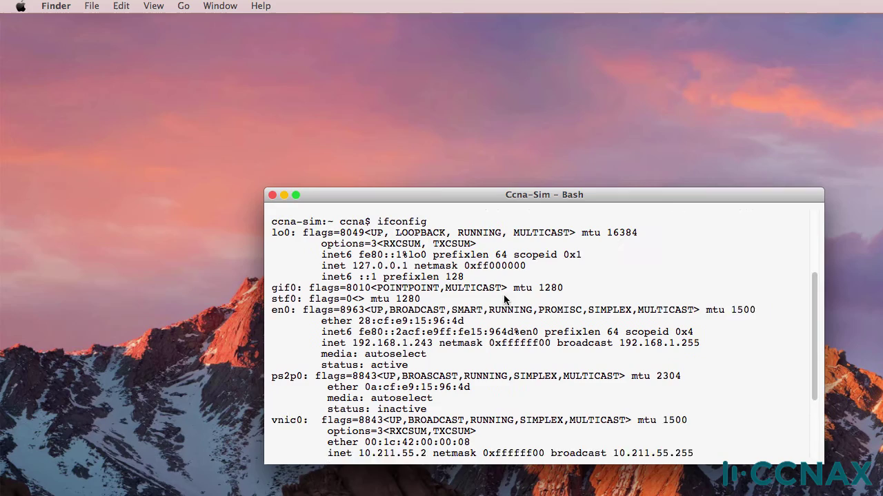
# - Move the simulated Terminal window and narrow the quiz browser window so quiz and ifconfig output sit side by side
pyautogui.moveTo(401, 195); pyautogui.dragTo(198, 180)
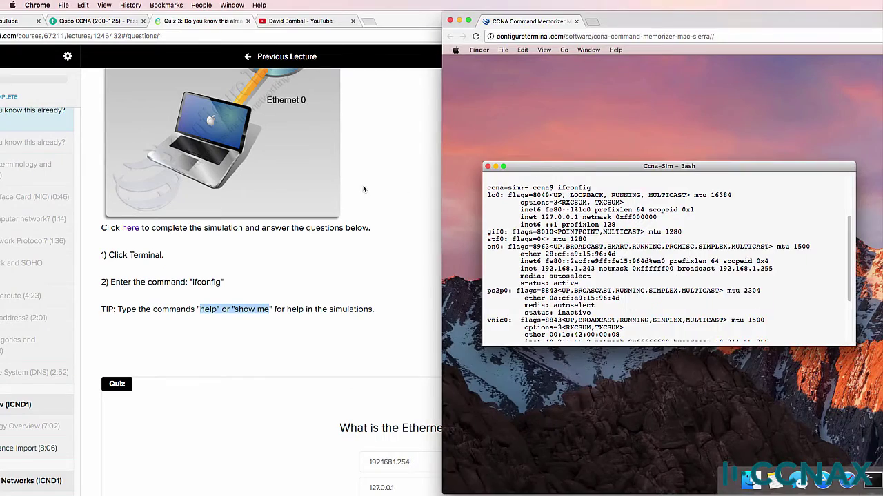
pyautogui.click(362, 185)
pyautogui.moveTo(882, 235); pyautogui.dragTo(475, 234)
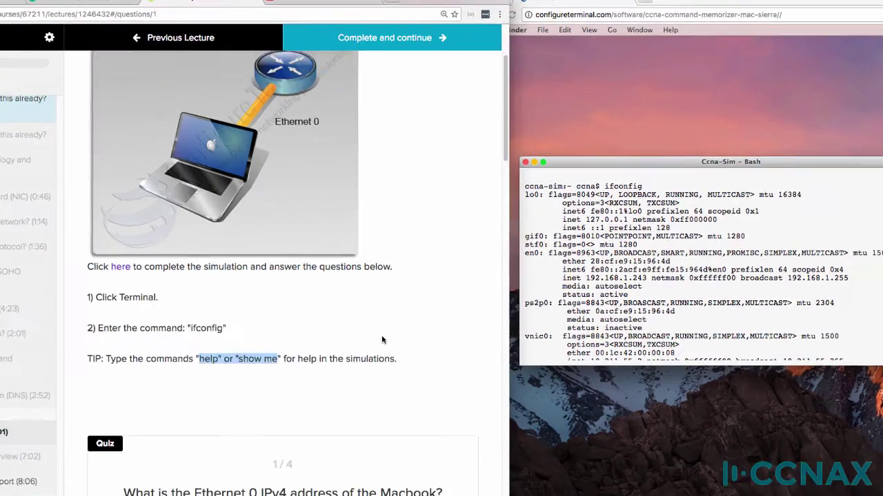
# - Answer the quiz question on the Macbook's Ethernet 0 IPv4 address with 192.168.1.243, check it and continue
pyautogui.scroll(-5, 381, 339)
pyautogui.moveTo(71, 150); pyautogui.dragTo(528, 151)
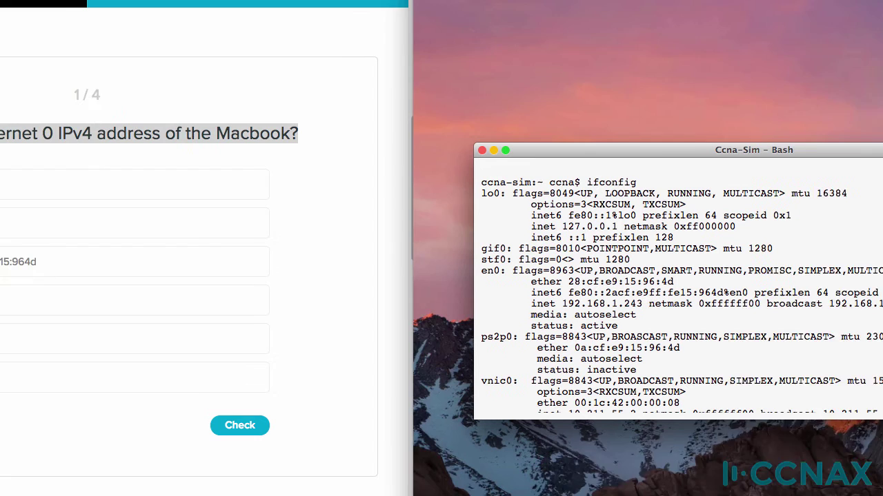
pyautogui.click(200, 308)
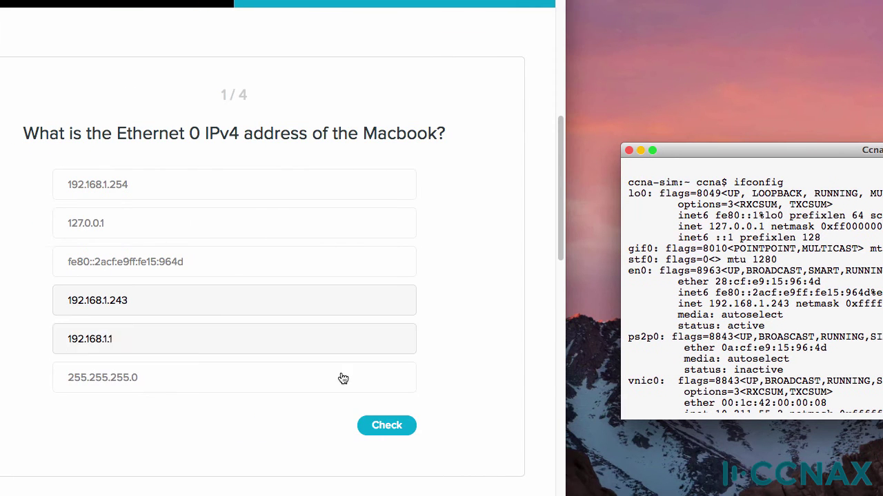
pyautogui.click(384, 426)
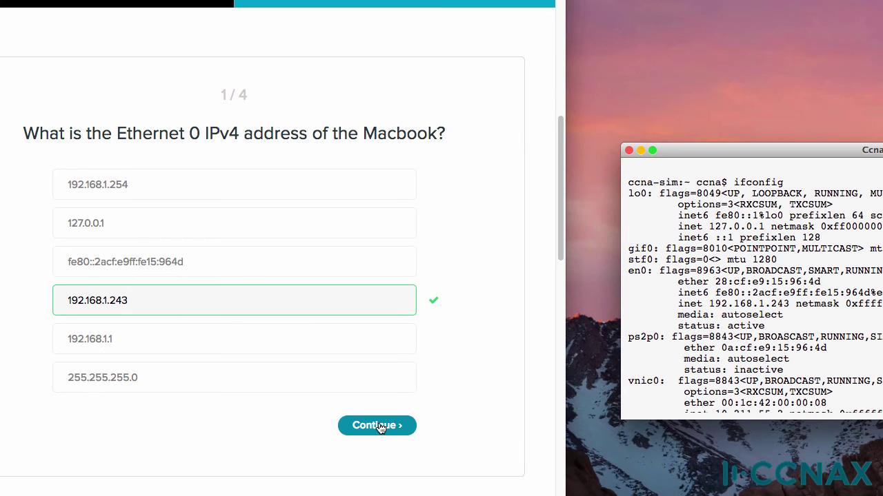
pyautogui.click(379, 428)
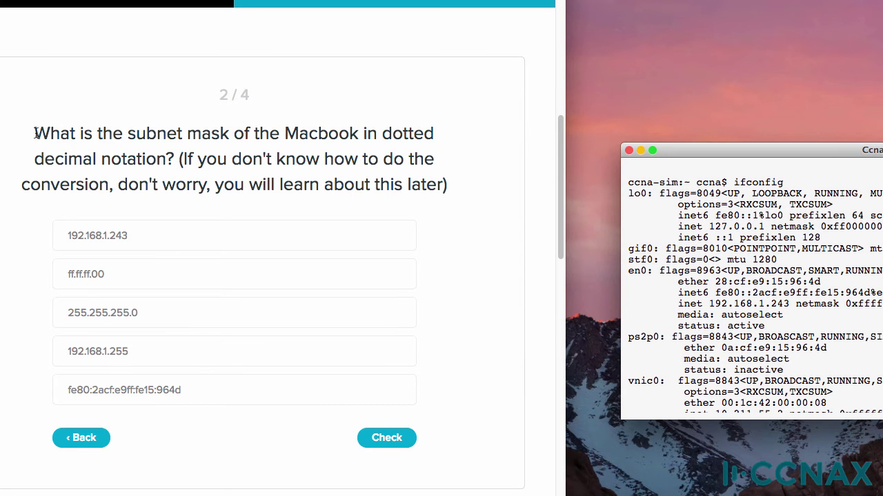
# - Answer the question on the Macbook's dotted decimal subnet mask with 255.255.255.0, check it and continue
pyautogui.moveTo(34, 132); pyautogui.dragTo(448, 183)
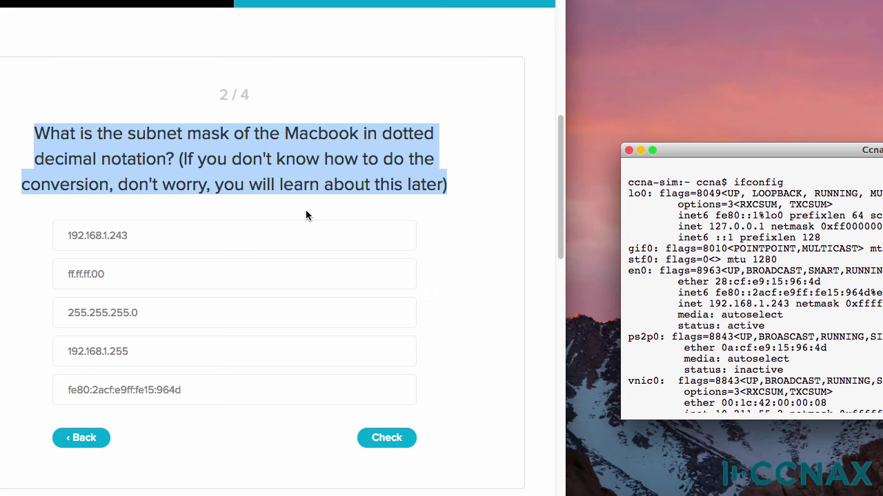
pyautogui.click(146, 142)
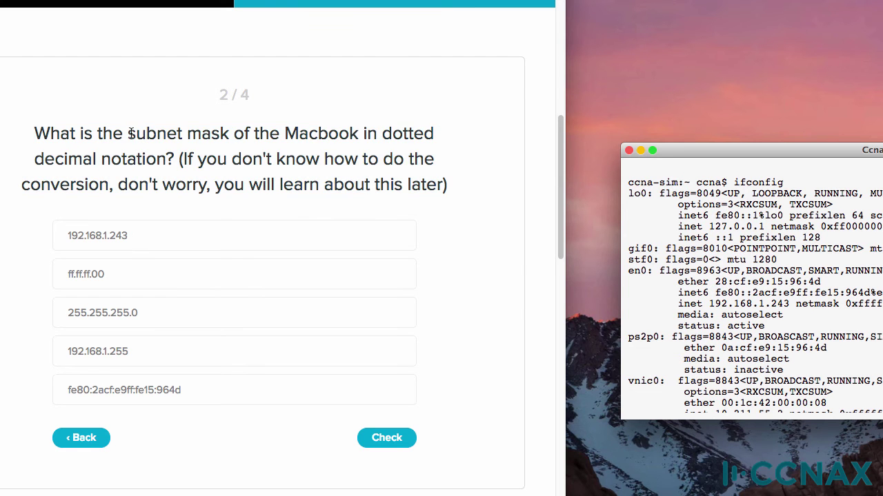
pyautogui.moveTo(129, 133); pyautogui.dragTo(176, 162)
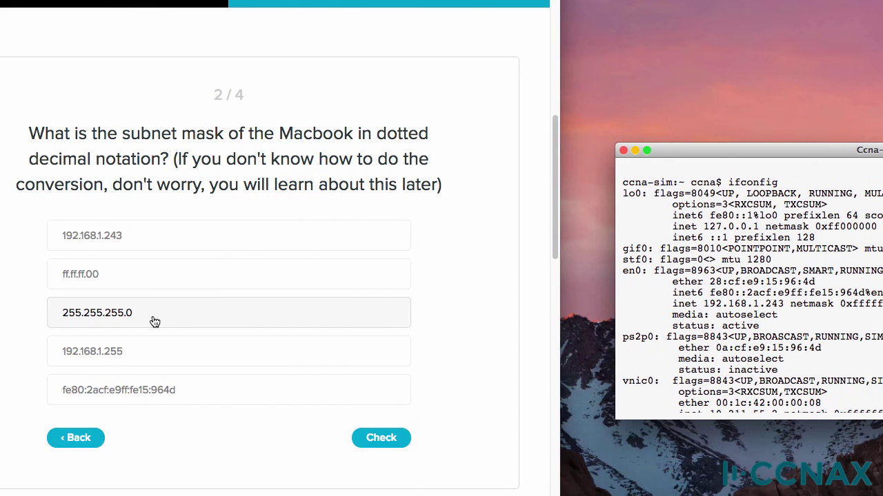
pyautogui.click(382, 440)
pyautogui.click(383, 440)
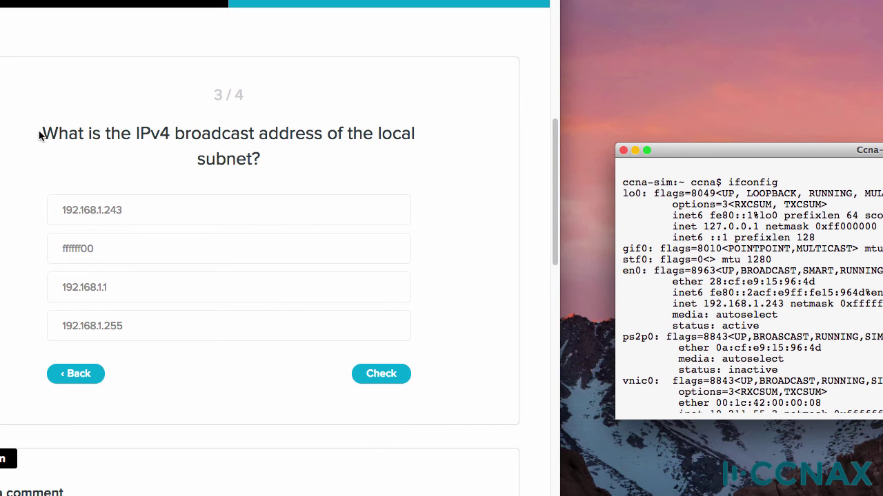
# - Answer the question on the local subnet's IPv4 broadcast address with 192.168.1.255, check it and continue
pyautogui.moveTo(44, 132); pyautogui.dragTo(343, 163)
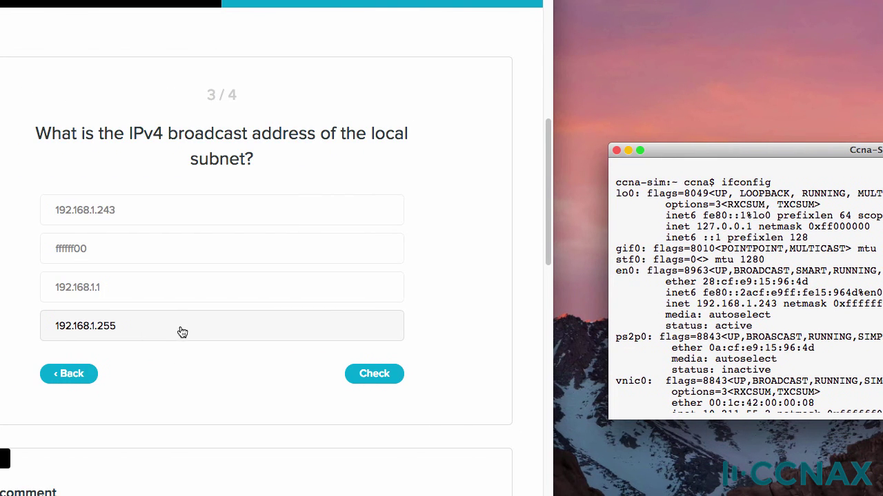
pyautogui.click(364, 374)
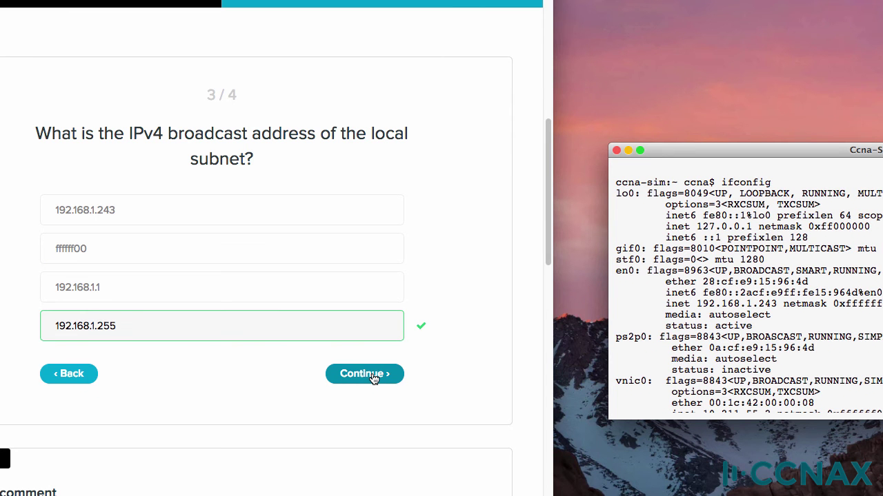
pyautogui.click(372, 376)
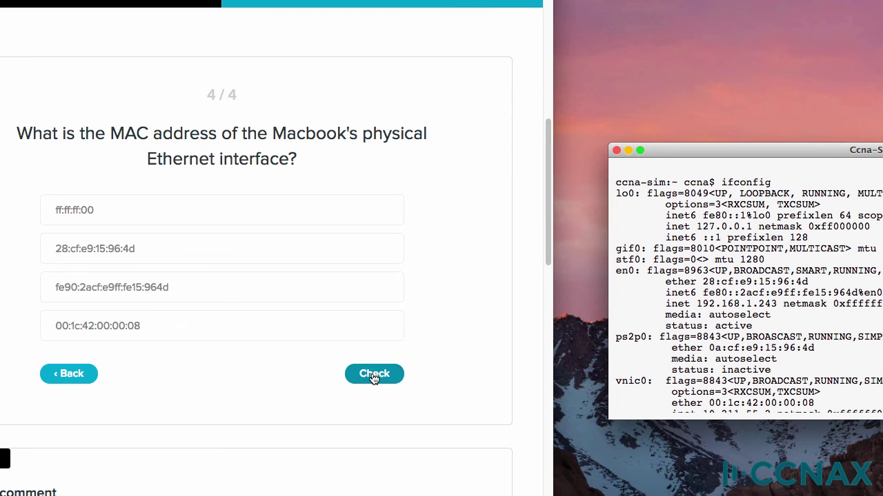
# - Answer the question on the physical Ethernet interface's MAC address with 28:cf:e9:15:96:4d, check it and finish the quiz
pyautogui.moveTo(15, 134); pyautogui.dragTo(305, 172)
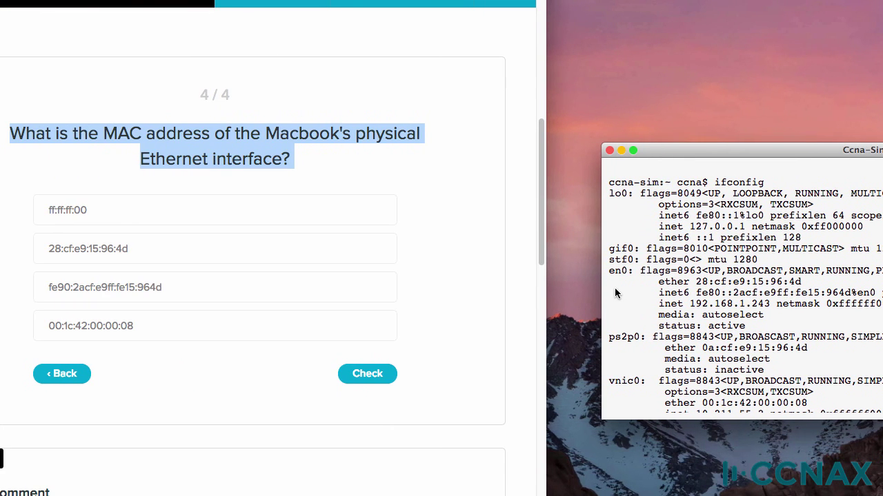
pyautogui.click(81, 251)
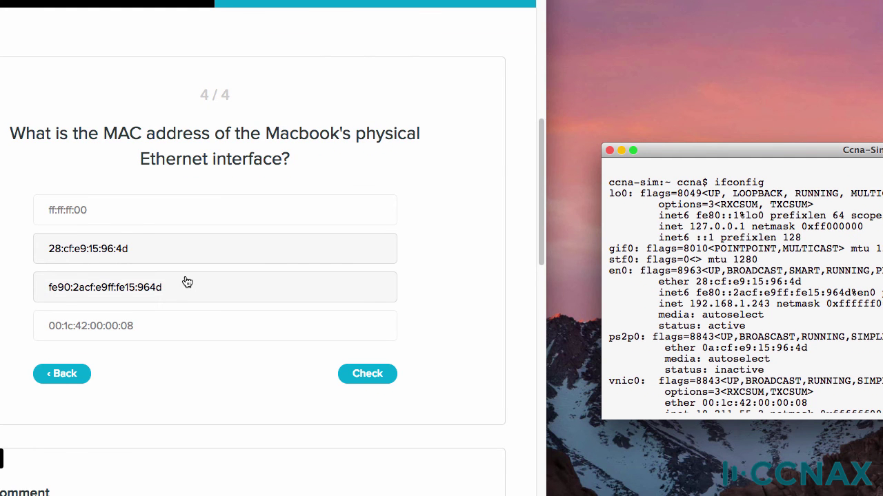
pyautogui.click(359, 374)
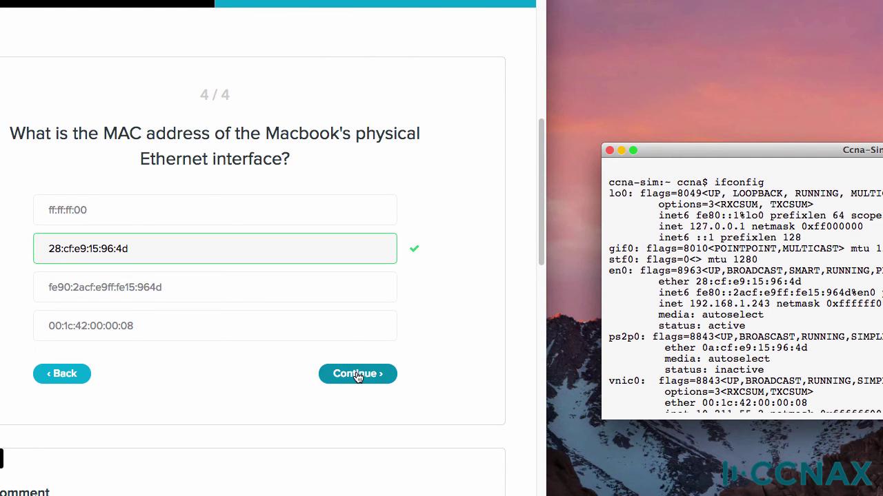
pyautogui.click(358, 373)
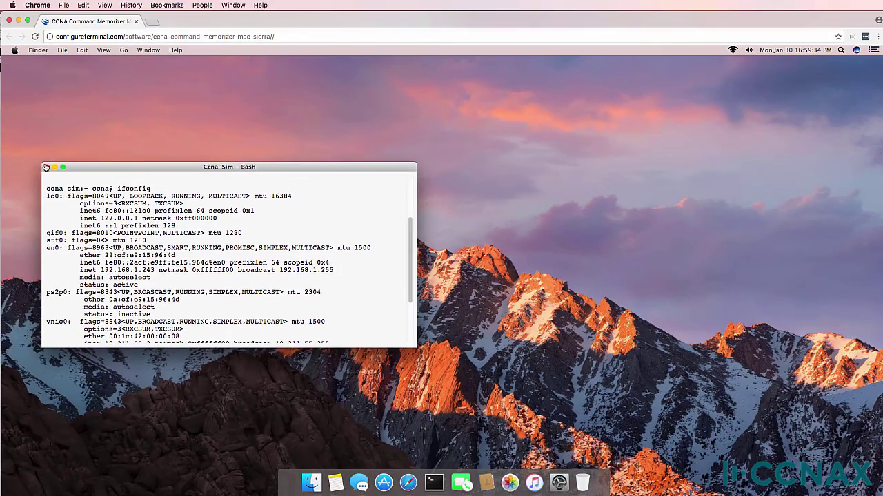
# - Close the simulated Terminal window and reload the Mac simulator page
pyautogui.click(46, 167)
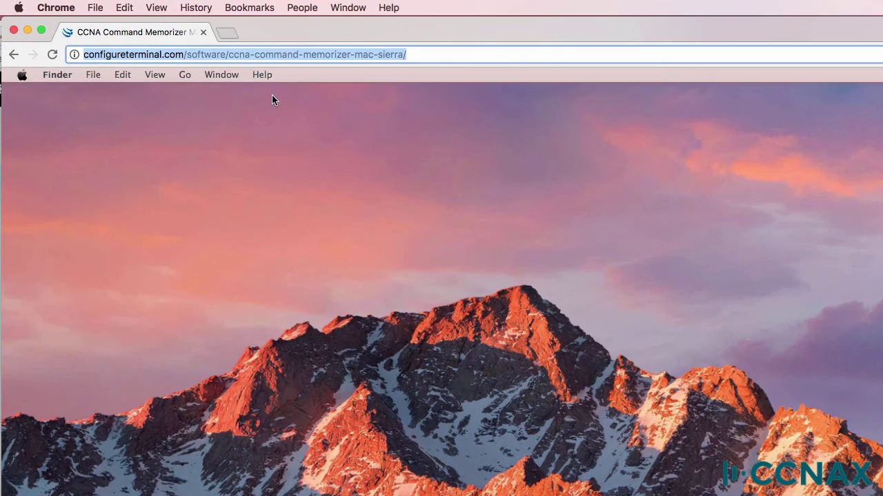
pyautogui.click(51, 55)
pyautogui.click(23, 74)
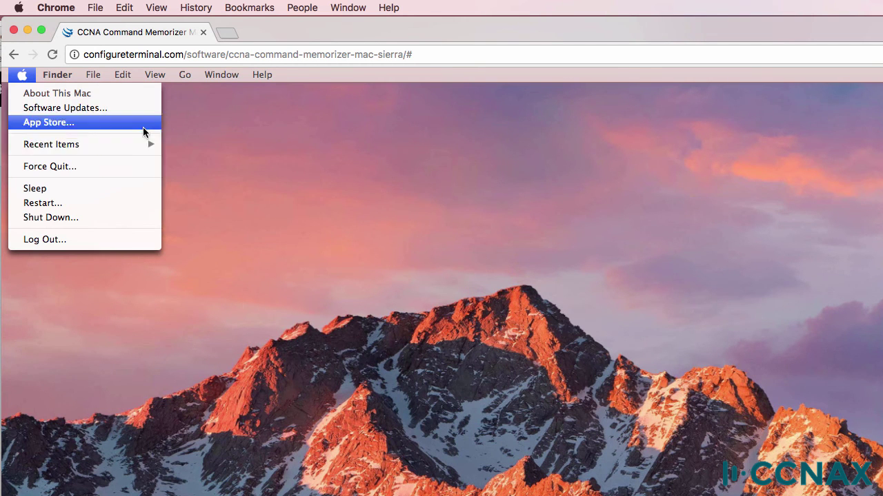
pyautogui.click(143, 127)
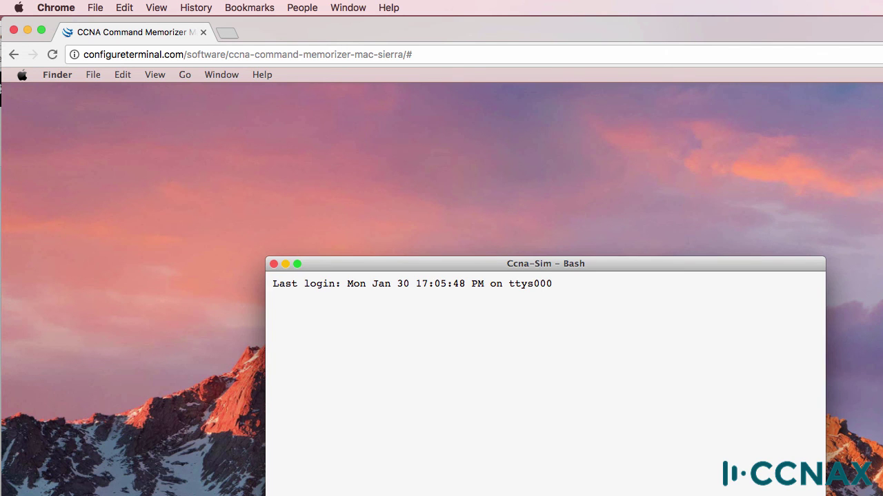
# - Run "ifconfig" again in the fresh simulated Terminal session and view the beginning of its output
pyautogui.write('ifconfig')
pyautogui.press('Return')
pyautogui.scroll(5, 579, 473)
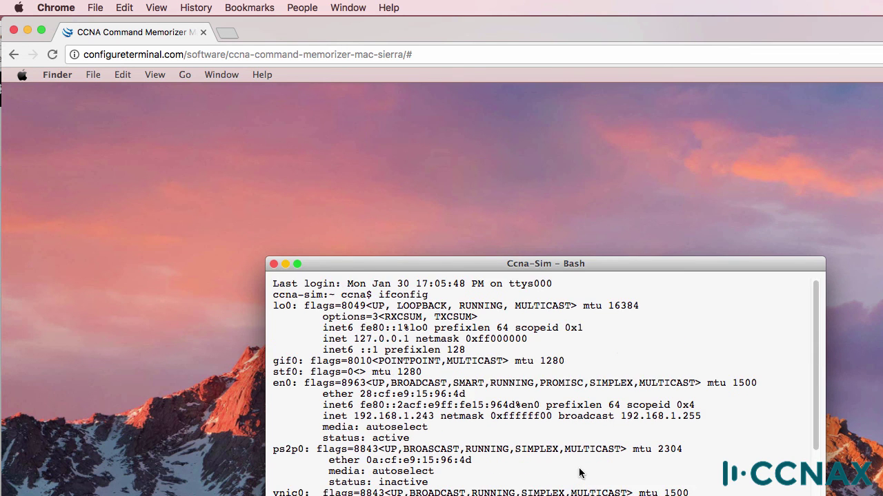